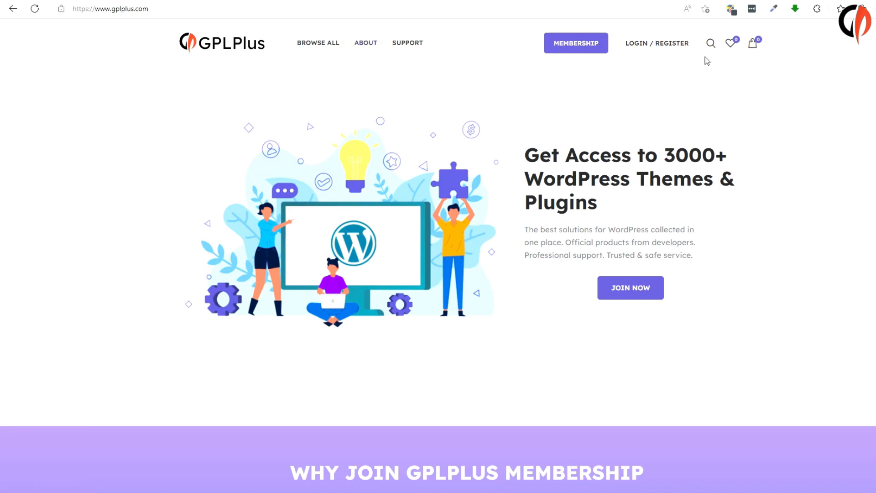
Step: Search the GPLPlus site for "Freeio" and open the Freeio – Freelance Marketplace WordPress Theme 1.0.3 product page
left_click(713, 47)
type("Freeio")
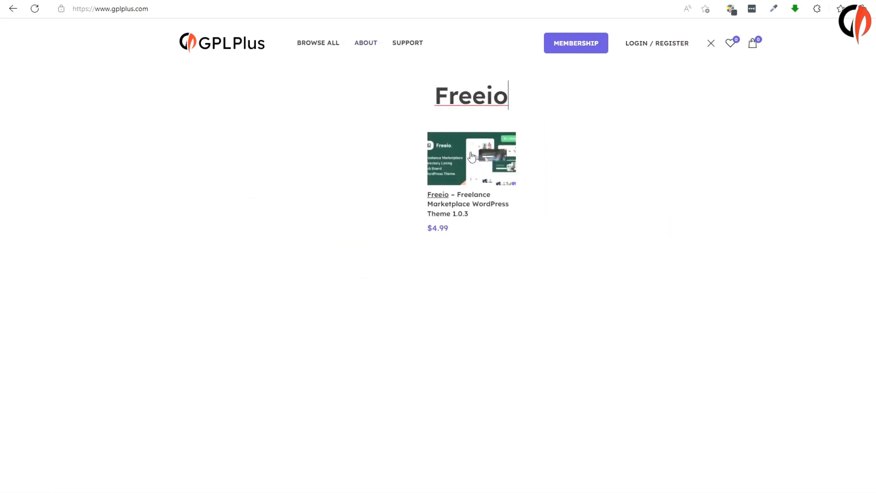
left_click(477, 163)
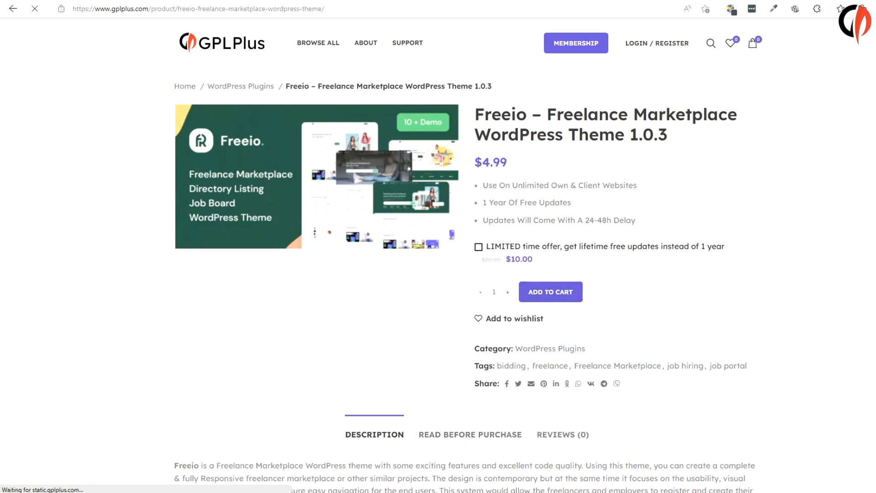
Step: Switch to File Explorer, extract the freeio-freelance-marketplace-wordpress-theme-v1.0.3 archive on the desktop without replacing the existing file, and open the extracted folder
key("alt+Tab")
left_click(655, 294)
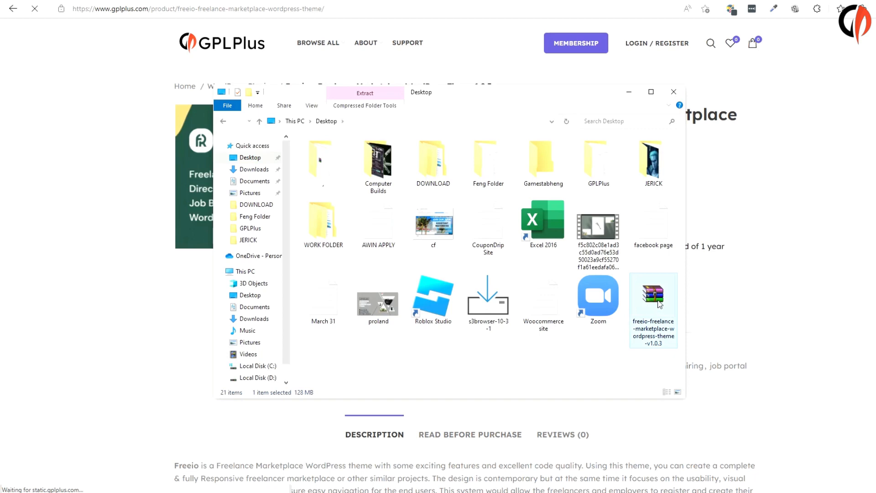
right_click(667, 295)
left_click(691, 119)
left_click(500, 343)
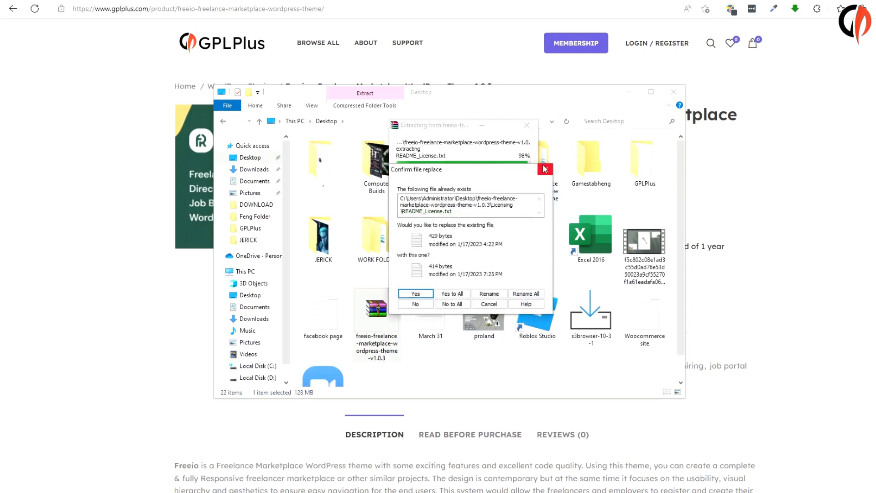
left_click(543, 169)
double_click(543, 169)
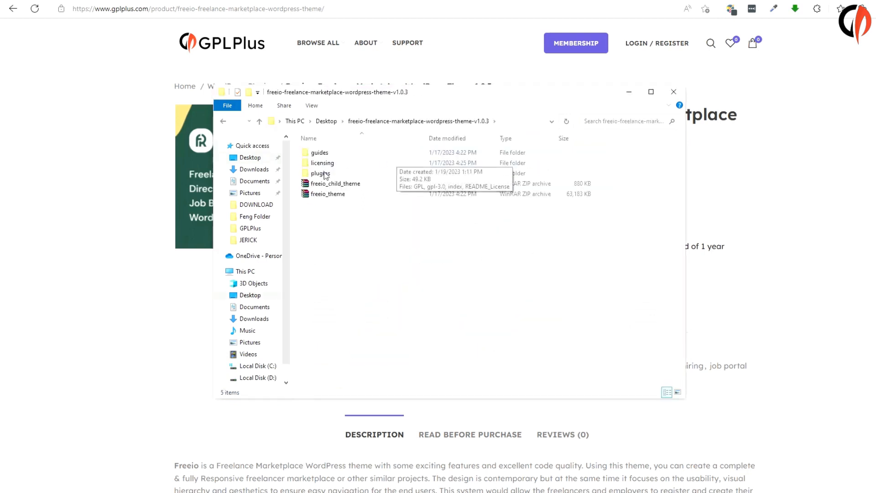
Step: Examine the extracted theme package, including its guides, licensing and plugins folders, and put the file window away
left_click(334, 196)
left_click(337, 185)
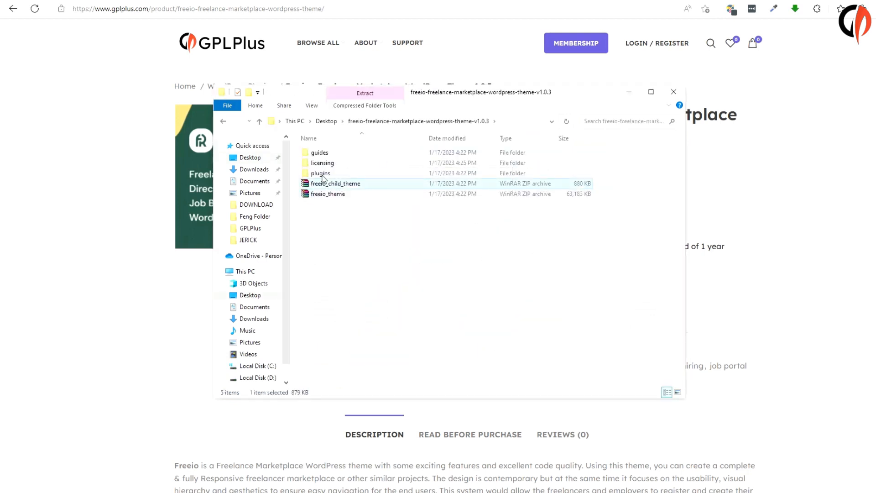
left_click(332, 164)
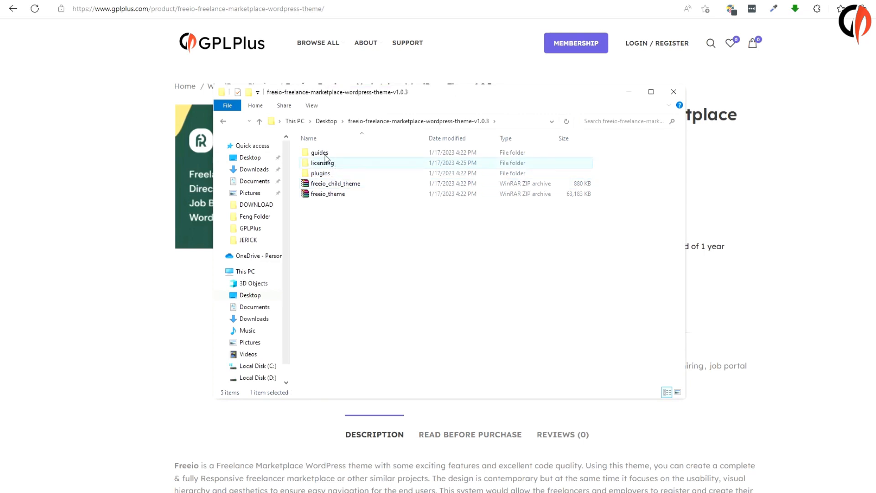
double_click(325, 155)
key("alt+Left")
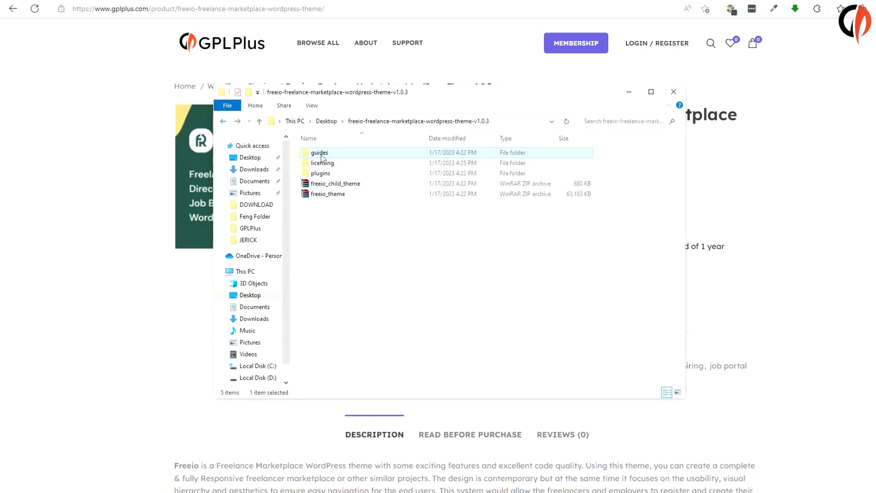
double_click(338, 165)
left_click(223, 122)
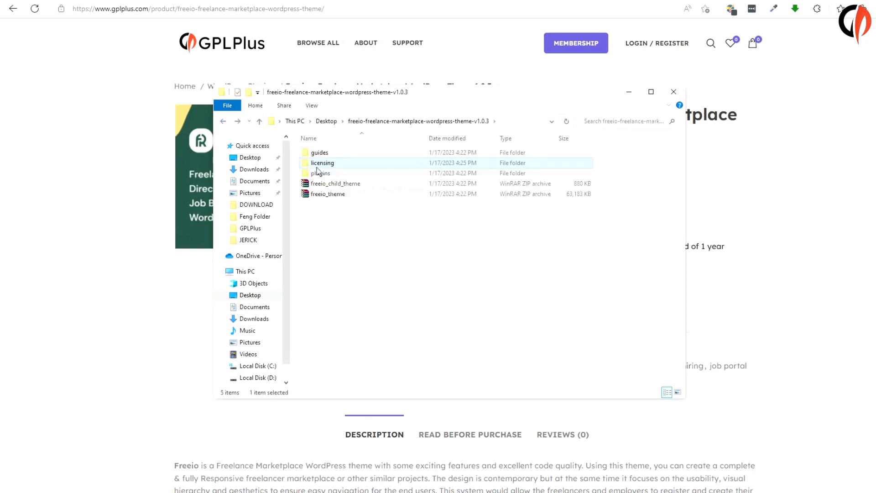
double_click(317, 171)
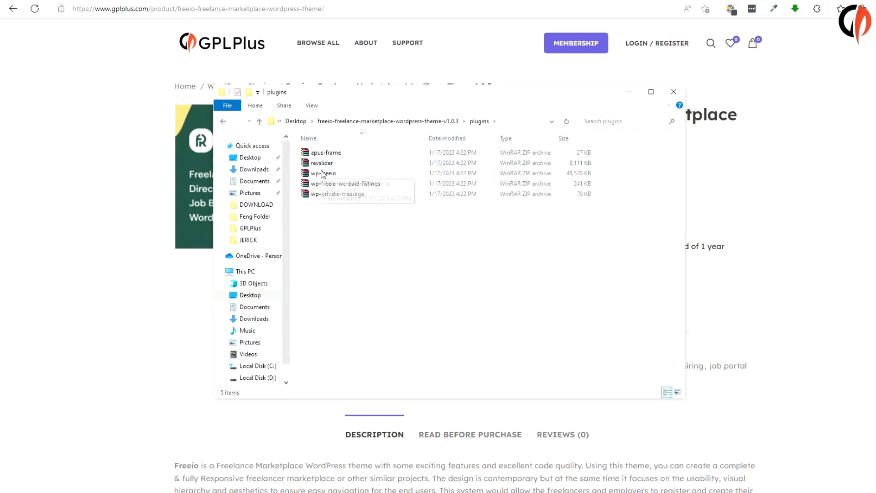
left_click(223, 121)
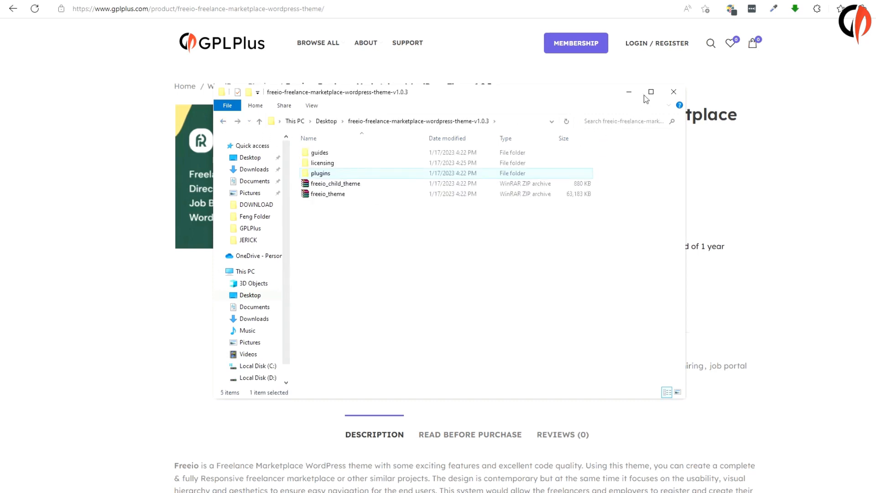
left_click(630, 92)
Step: Switch to the WordPress admin site and open the upload form for adding a new theme
left_click(173, 0)
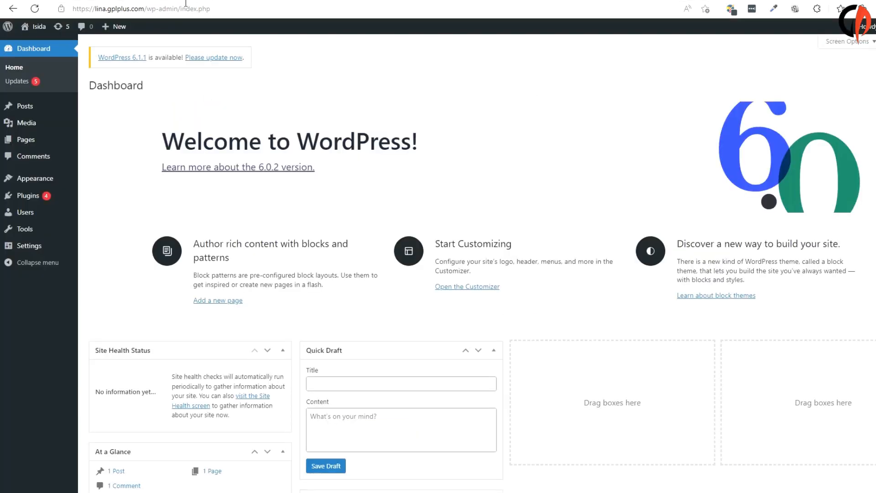
mouse_move(37, 179)
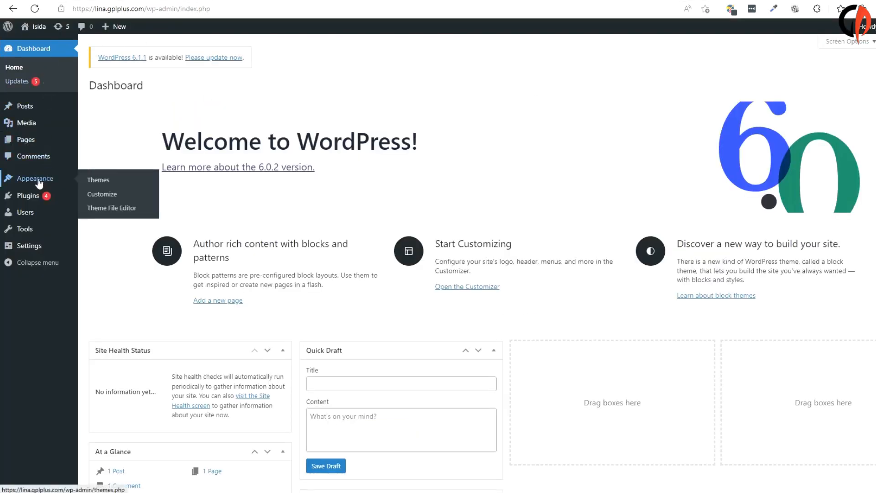
left_click(106, 180)
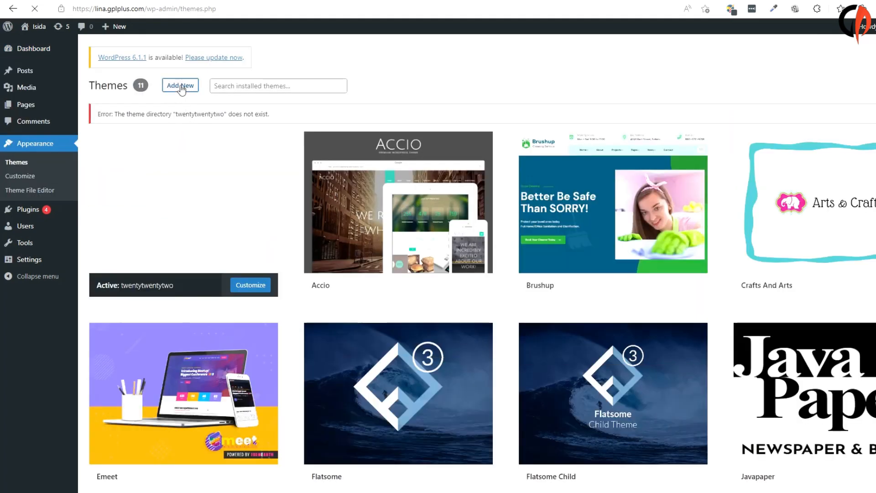
left_click(182, 88)
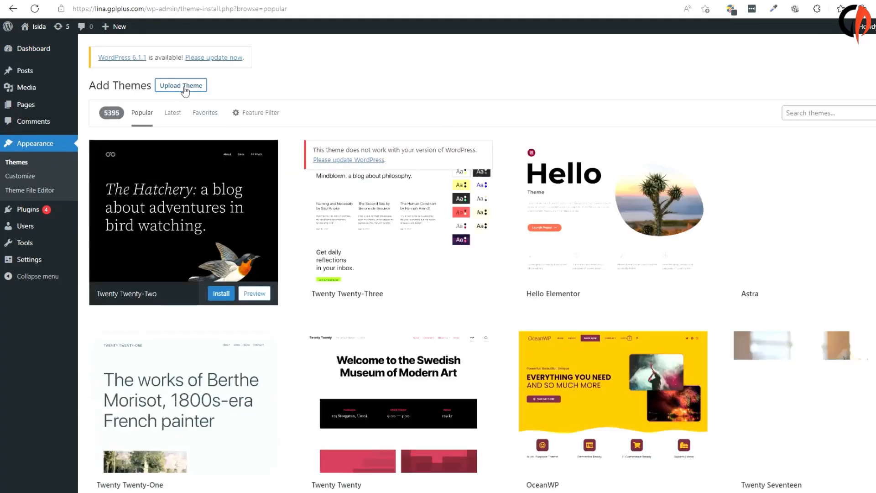
left_click(185, 91)
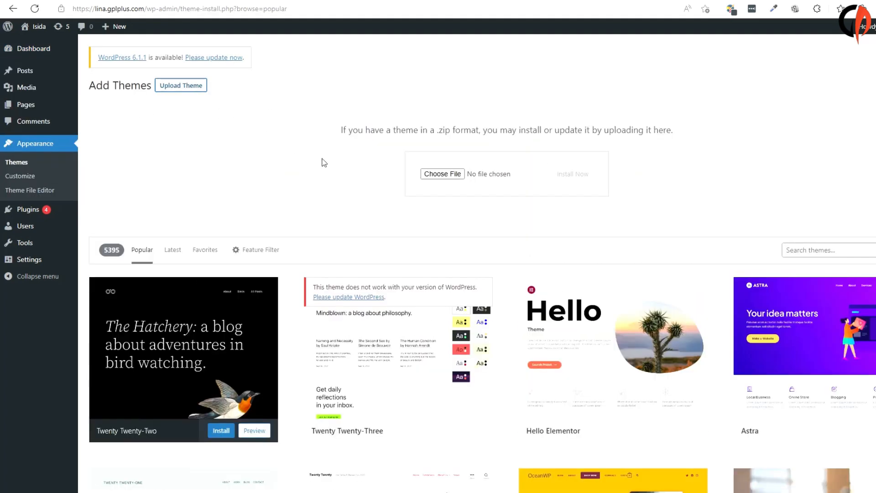
Step: Install the freeio_theme zip from the extracted theme folder and activate it as the site's theme
left_click(451, 176)
double_click(718, 247)
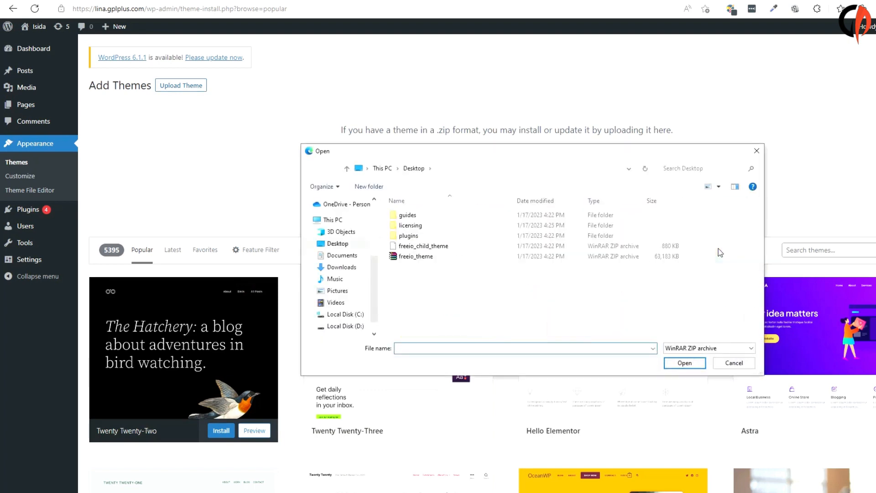
left_click(415, 255)
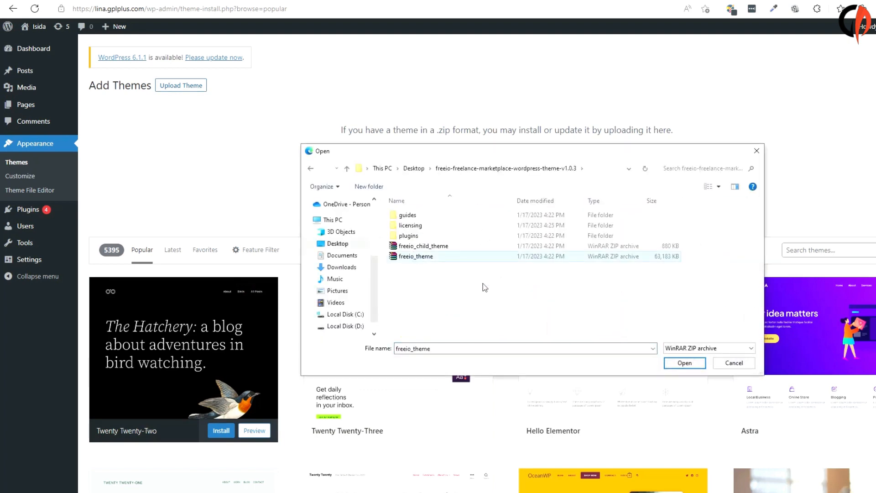
left_click(683, 362)
left_click(572, 176)
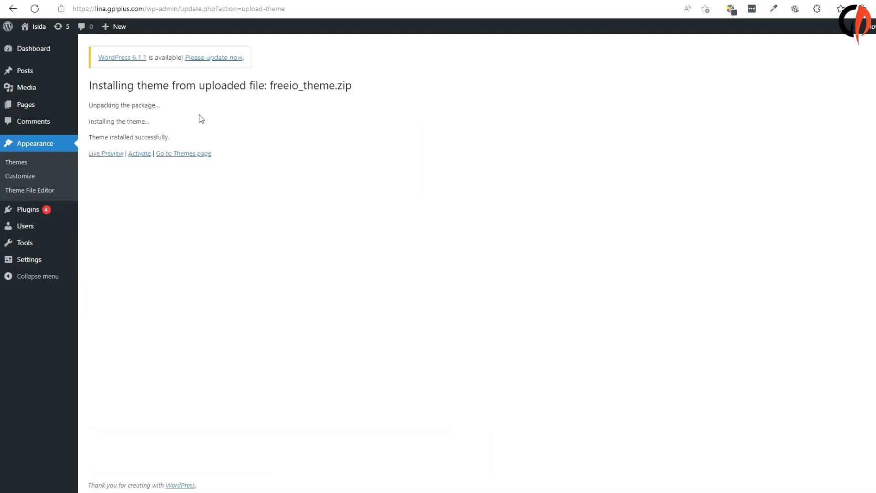
left_click(145, 155)
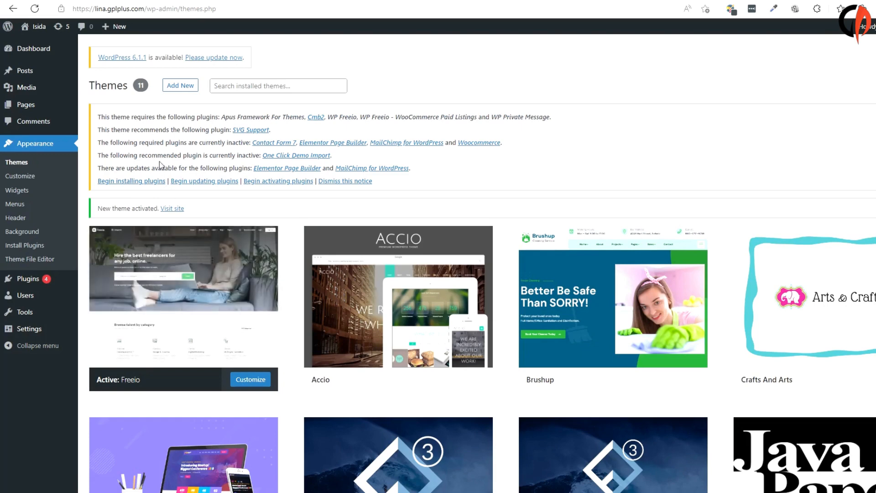
Step: Bulk-install all the missing plugins that the Freeio theme requires or recommends
left_click(136, 182)
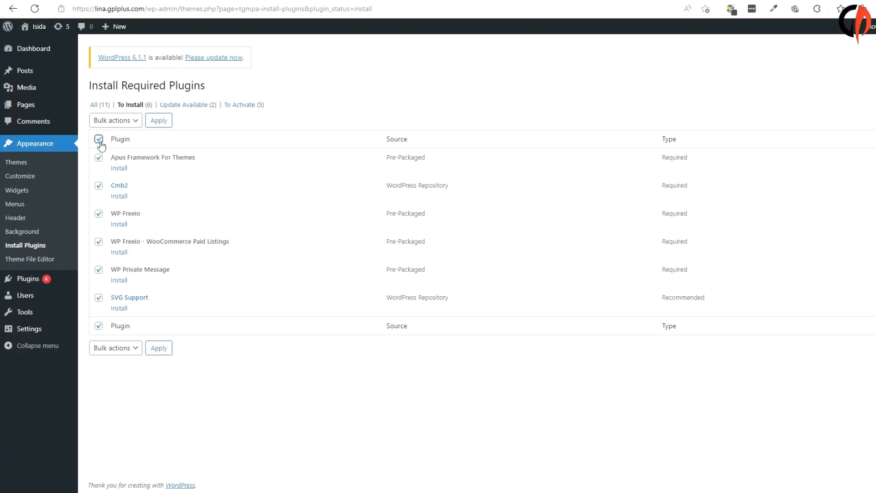
left_click(116, 120)
left_click(115, 142)
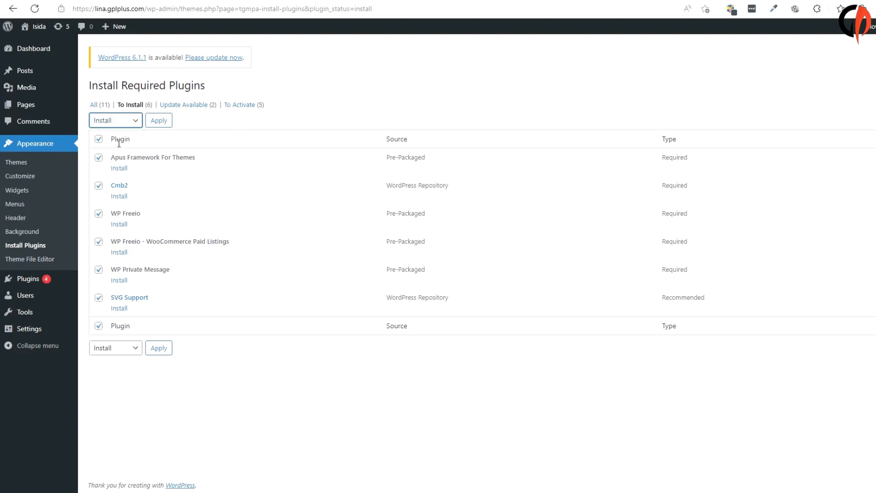
left_click(162, 122)
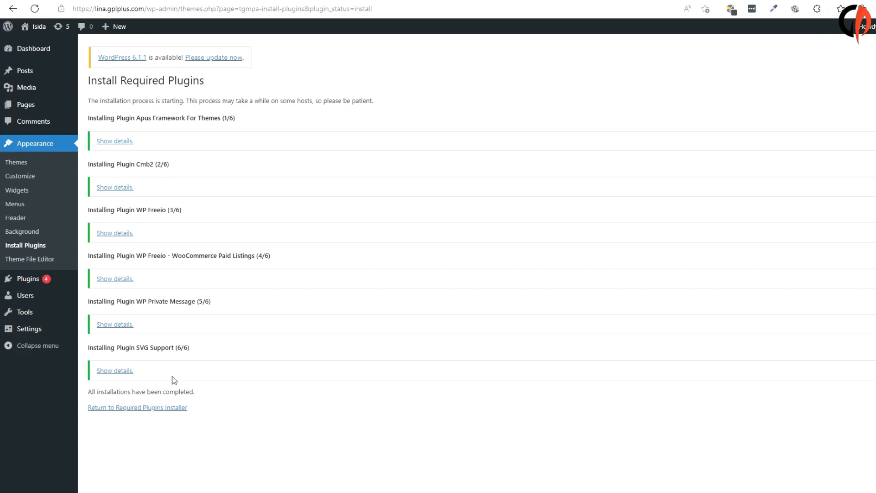
Step: Return to the required plugins list and bulk-activate every plugin in it
left_click(146, 411)
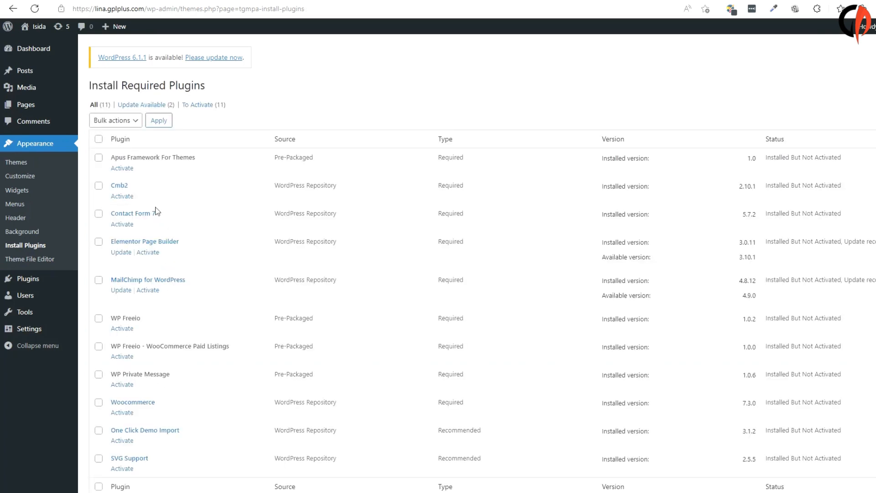
scroll(144, 262, "down", 2)
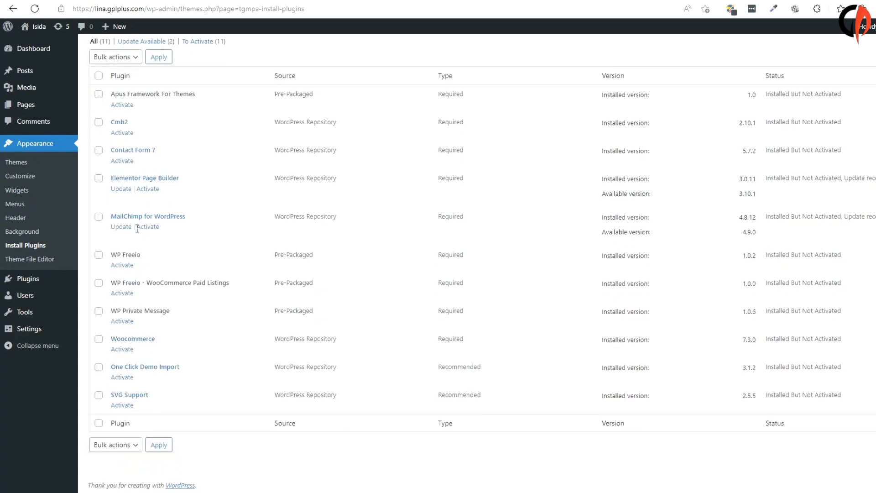
scroll(124, 180, "up", 2)
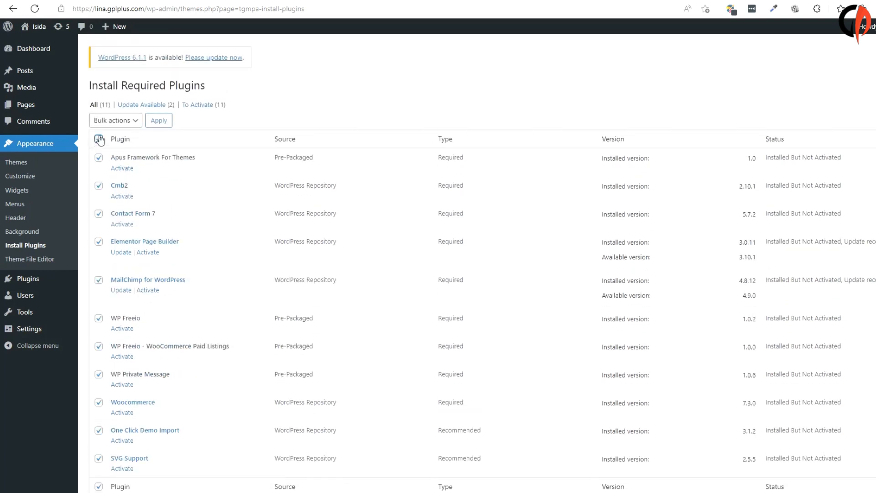
left_click(115, 120)
left_click(114, 157)
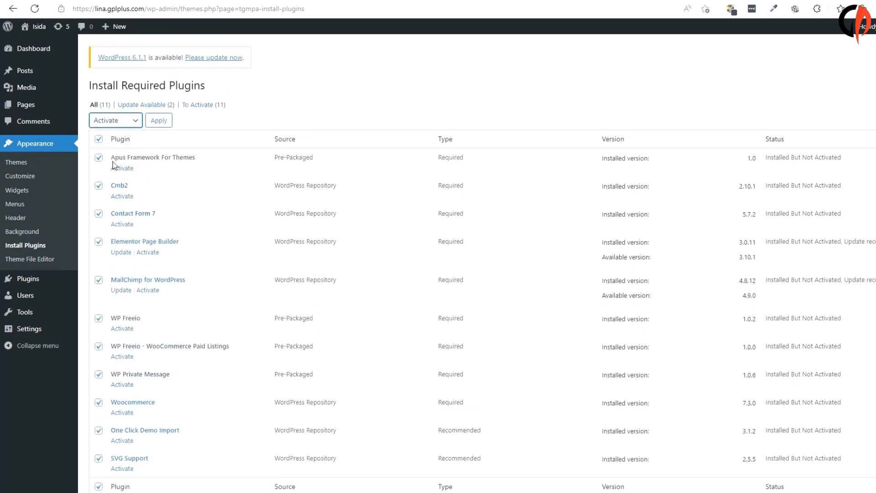
left_click(157, 122)
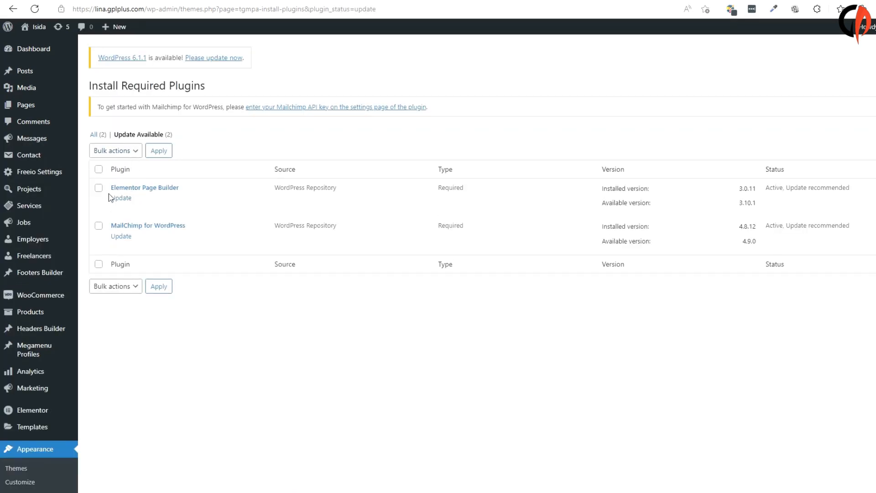
Step: Bulk-update Elementor Page Builder and MailChimp for WordPress, and return to the dashboard
left_click(111, 151)
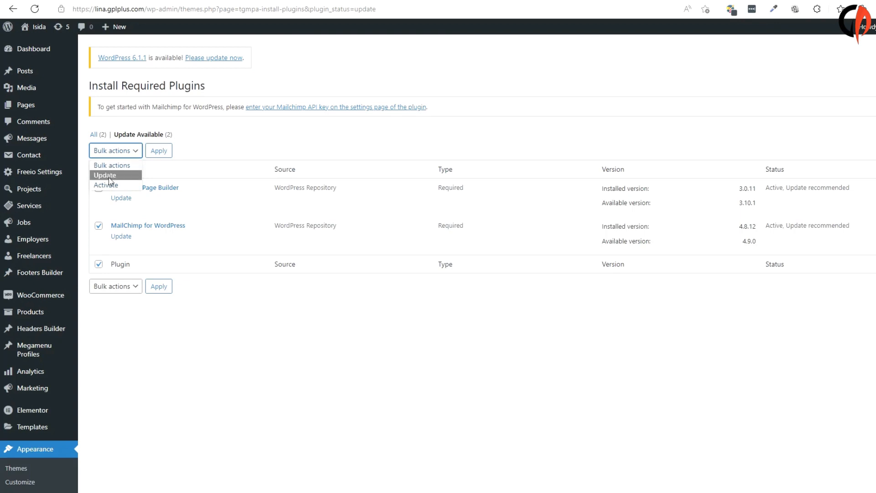
left_click(161, 149)
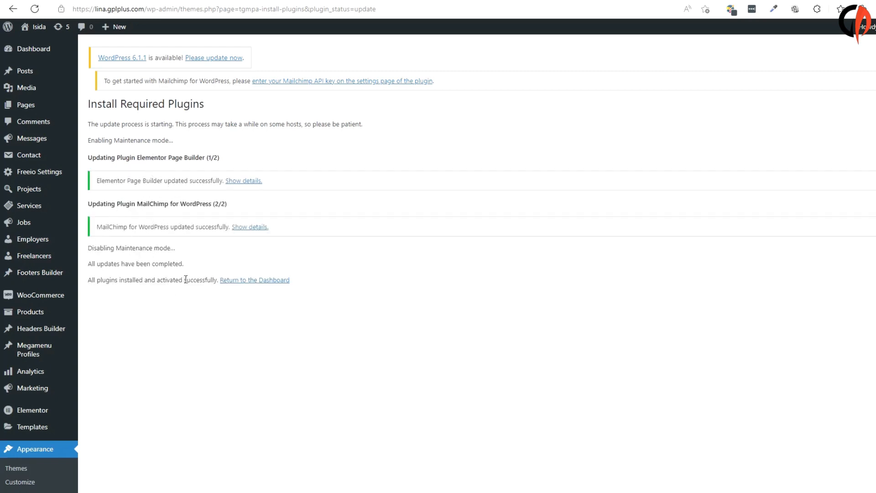
left_click(40, 53)
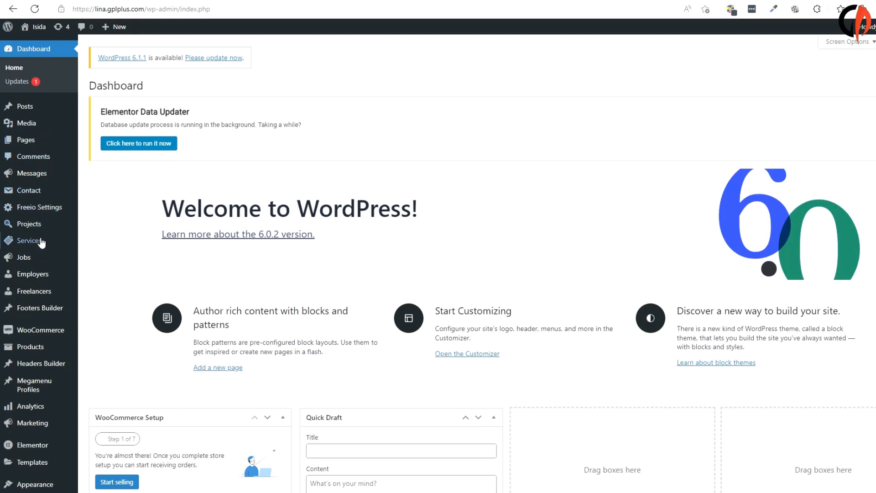
Step: Open the Import Demo Data page and bring the Freeio theme's demo information into view
scroll(27, 433, "down", 2)
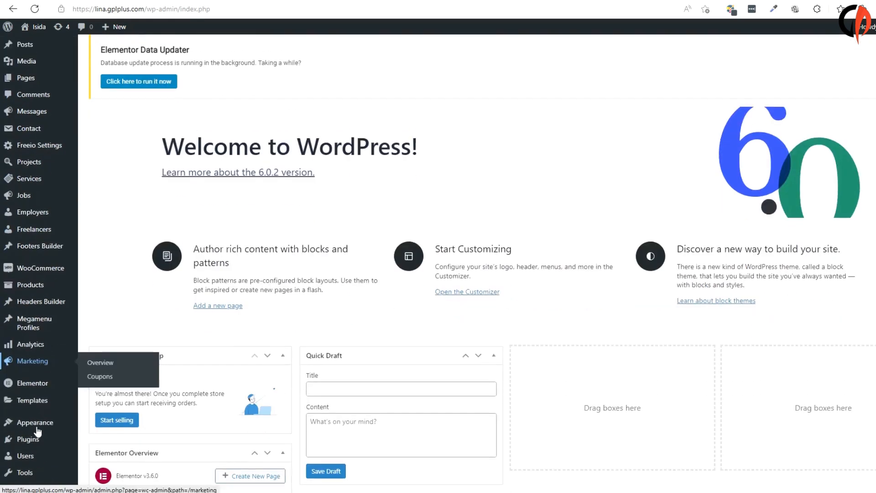
mouse_move(47, 418)
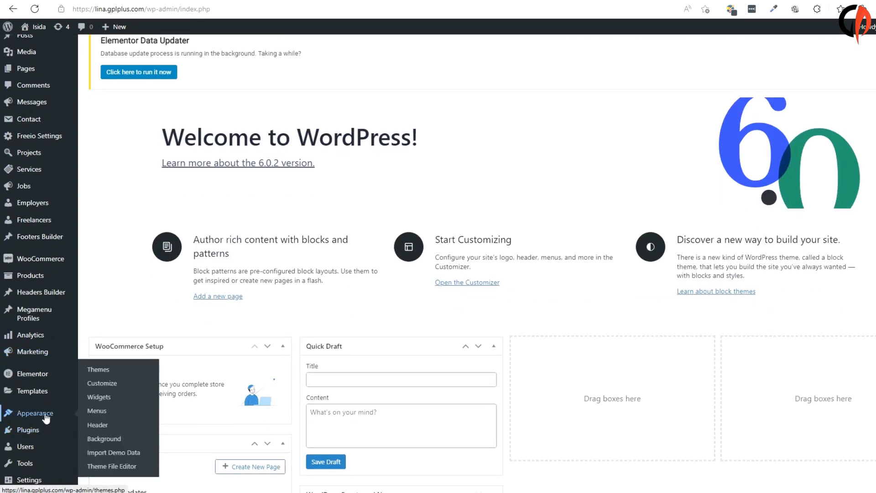
left_click(119, 452)
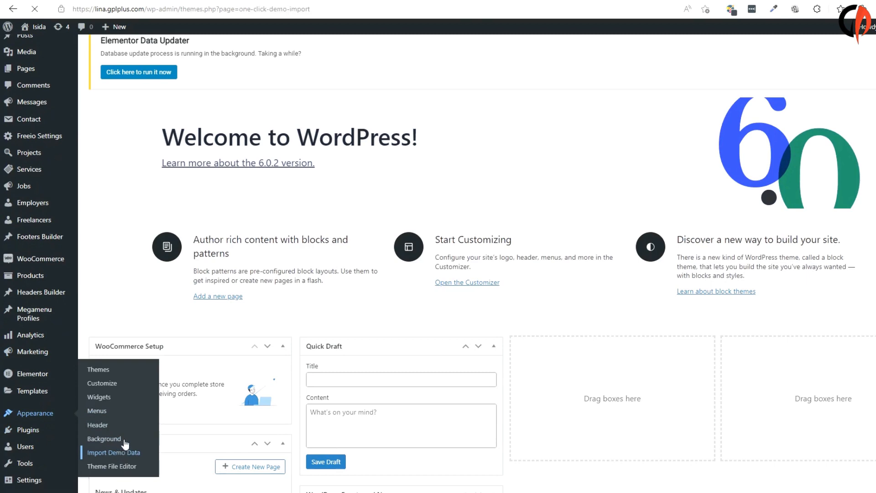
scroll(316, 245, "down", 2)
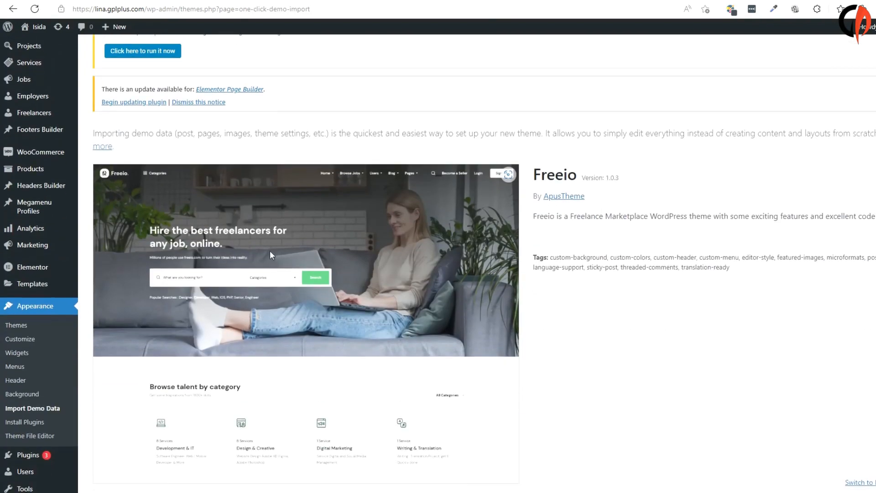
Step: Start the Freeio demo data import and continue past the plugin check to run it
scroll(530, 246, "down", 3)
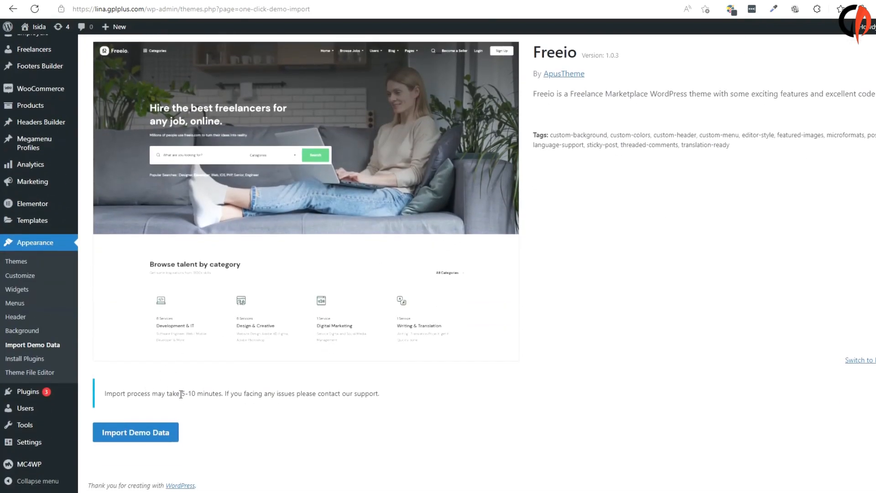
left_click(163, 437)
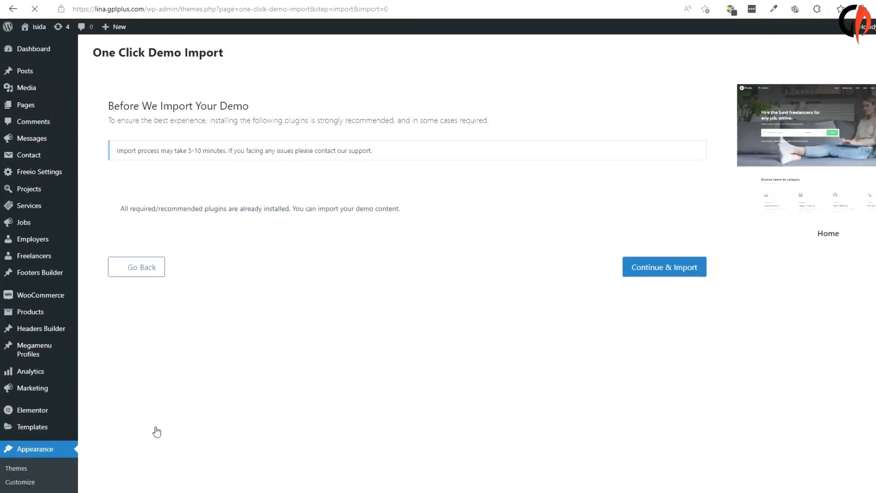
scroll(504, 366, "down", 2)
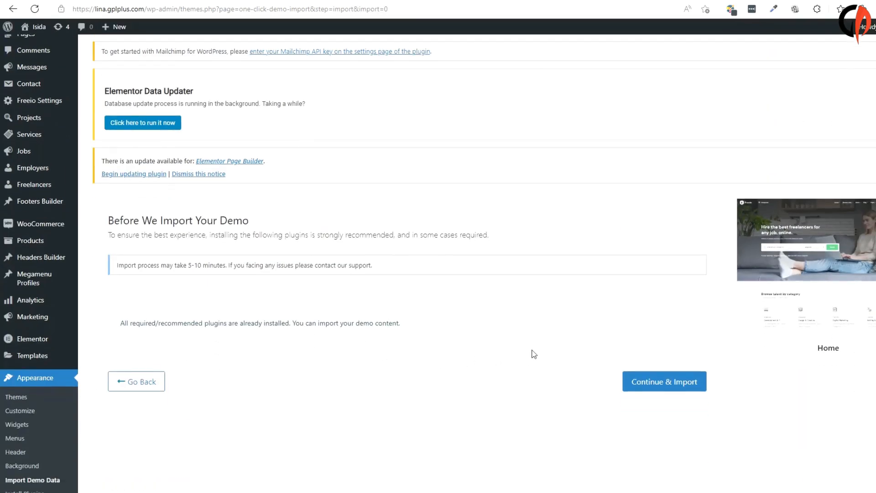
left_click(661, 389)
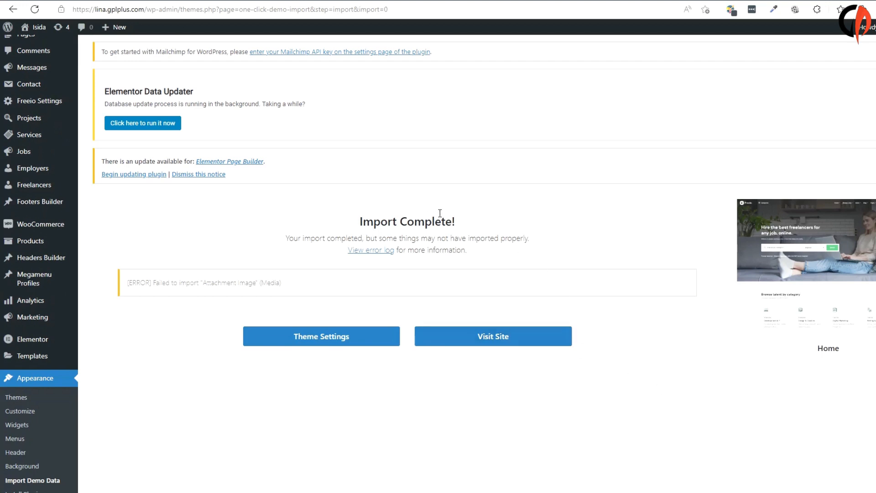
Step: Visit the imported site and review its homepage from the hero banner down to the footer, then the header navigation
left_click(492, 341)
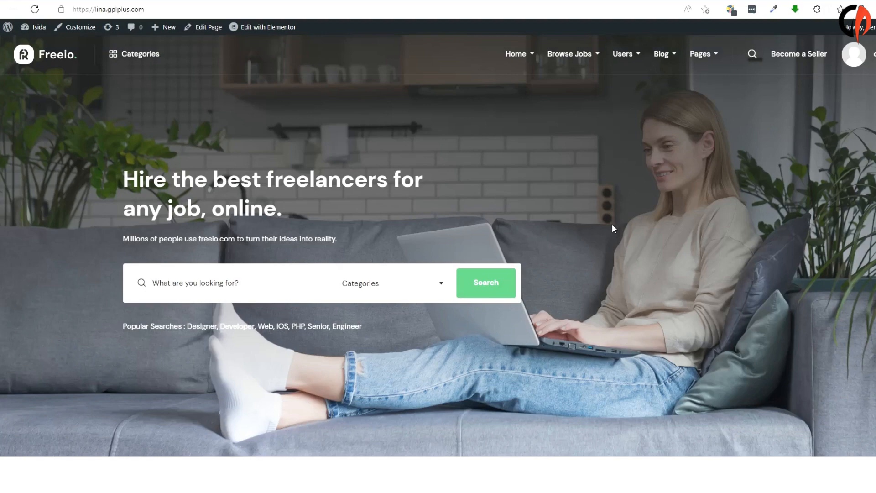
scroll(612, 223, "down", 5)
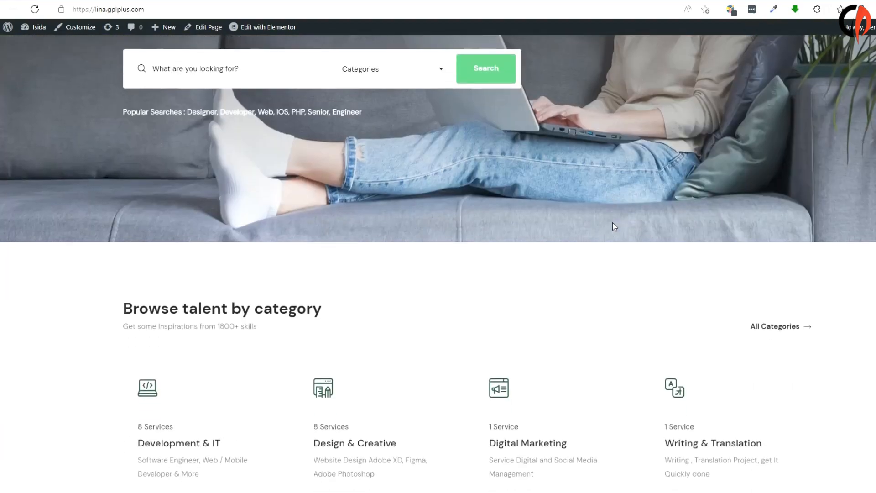
scroll(613, 226, "down", 5)
scroll(614, 229, "down", 5)
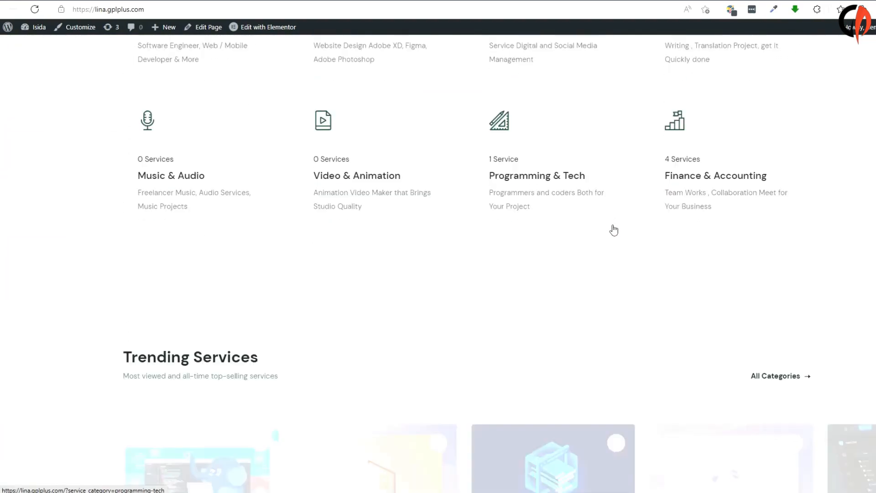
scroll(614, 230, "down", 10)
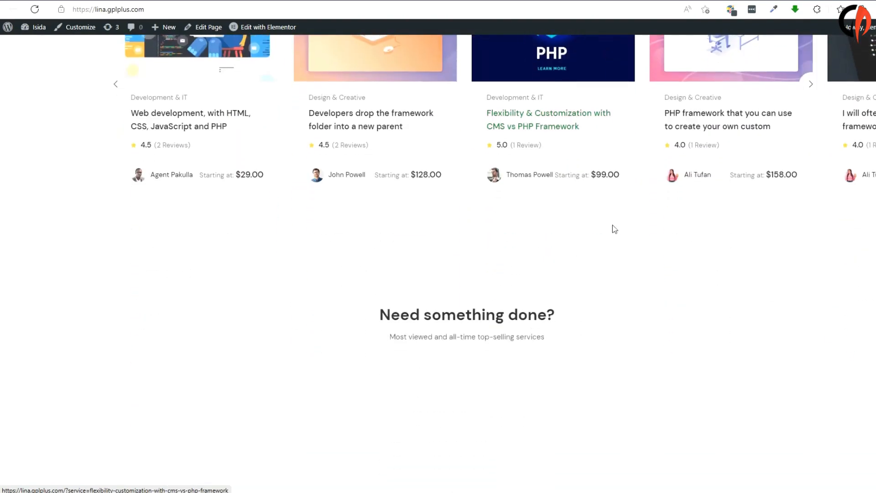
scroll(614, 229, "down", 10)
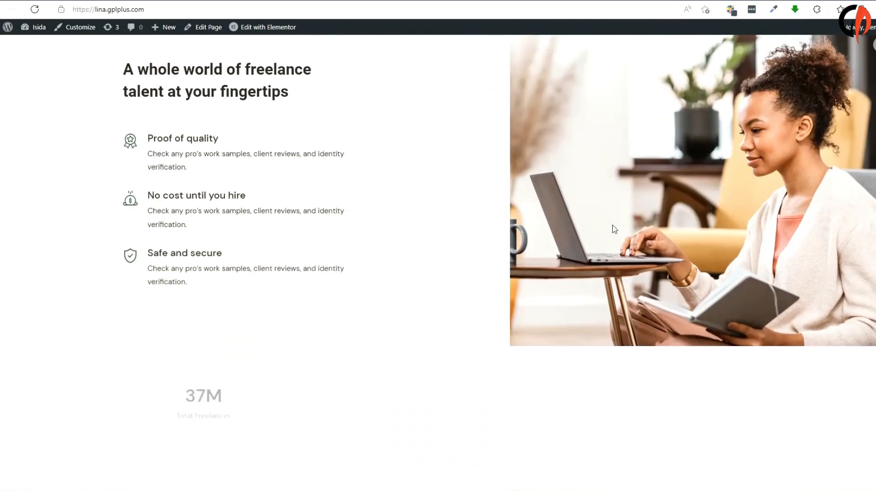
scroll(614, 229, "down", 10)
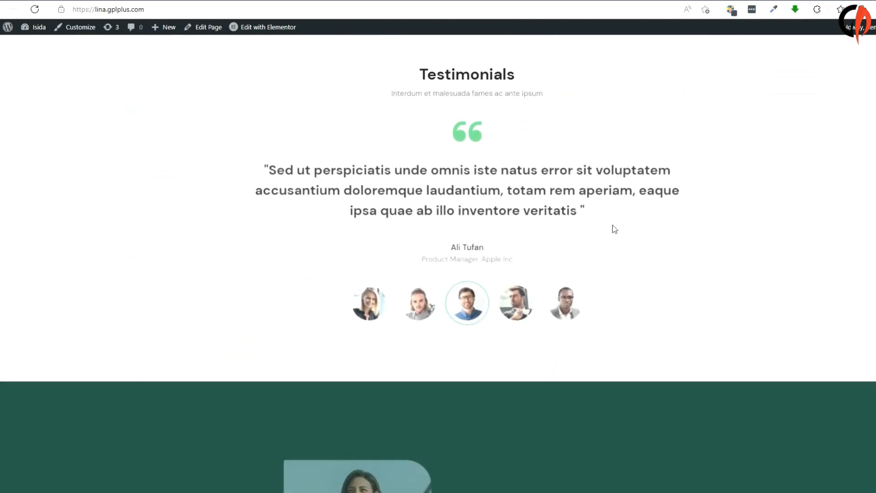
scroll(615, 229, "down", 10)
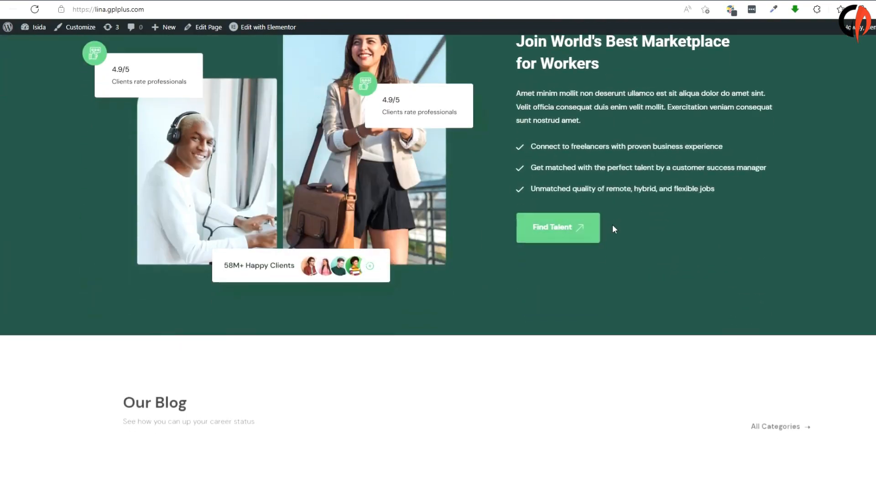
scroll(613, 225, "down", 10)
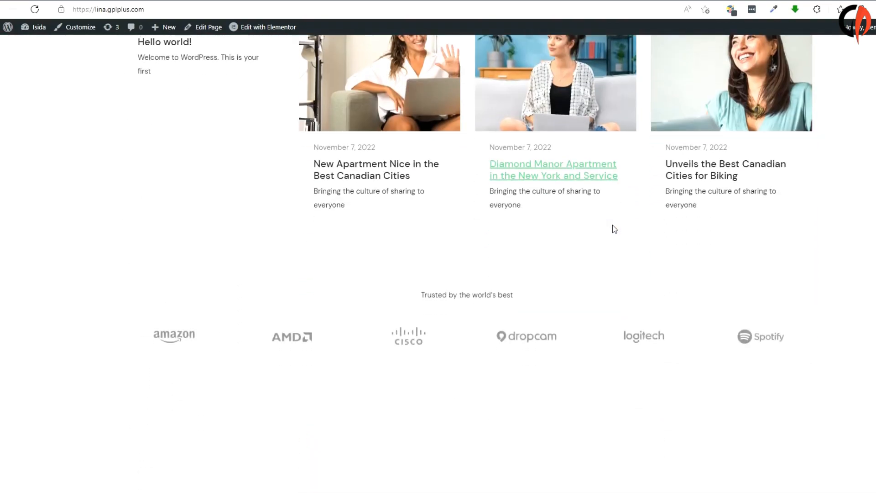
scroll(615, 230, "down", 10)
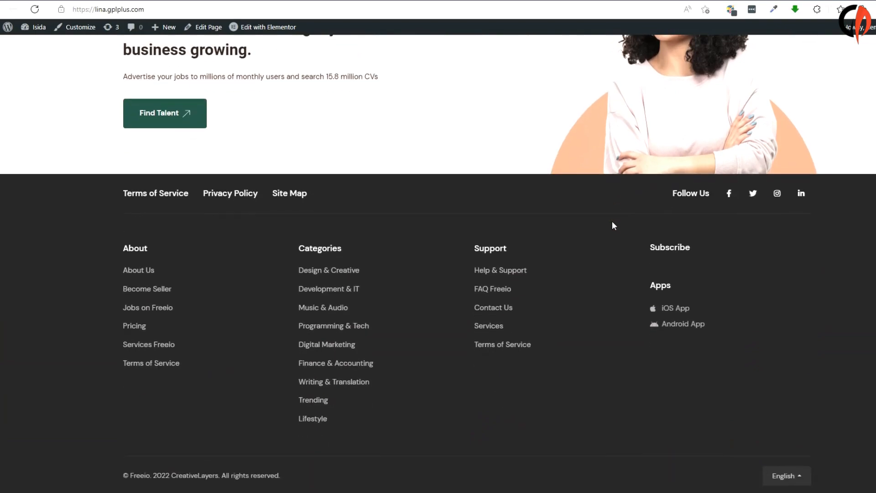
scroll(612, 224, "up", 12)
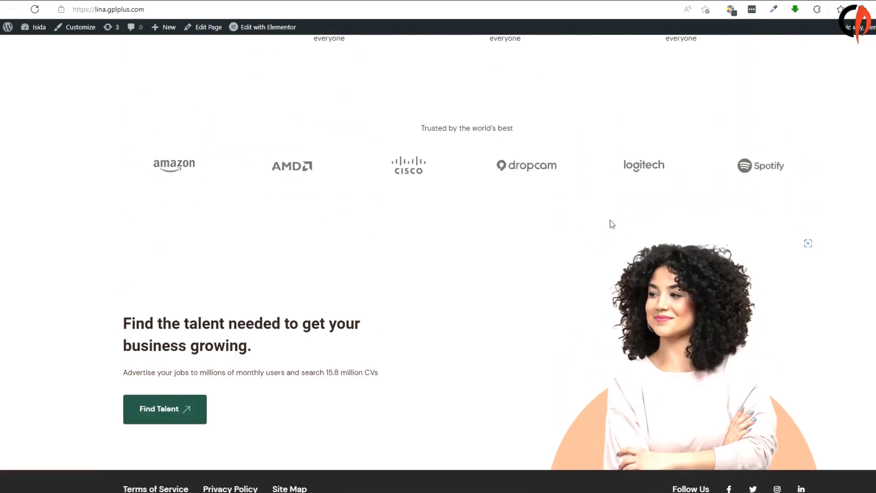
scroll(613, 224, "up", 19)
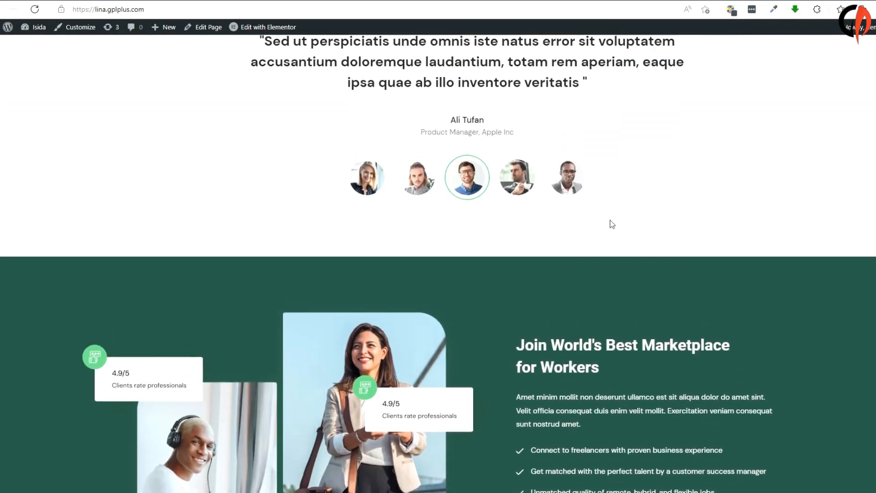
scroll(610, 220, "up", 20)
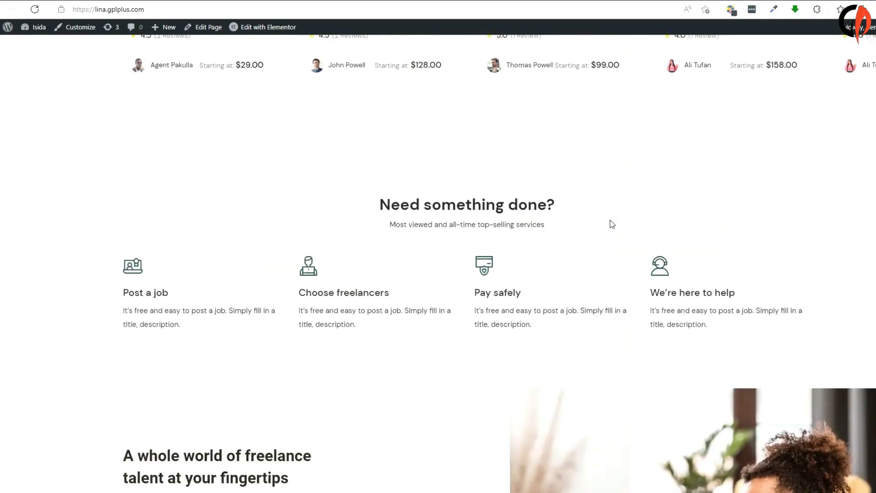
scroll(612, 223, "up", 15)
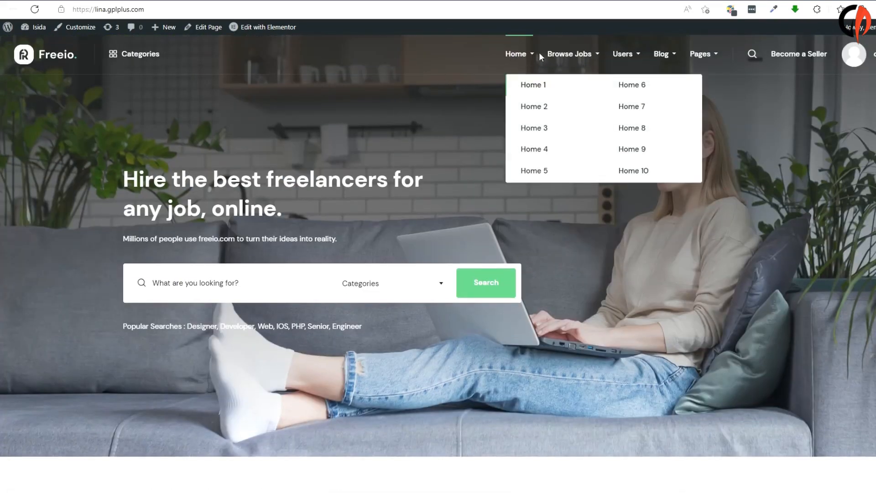
mouse_move(597, 55)
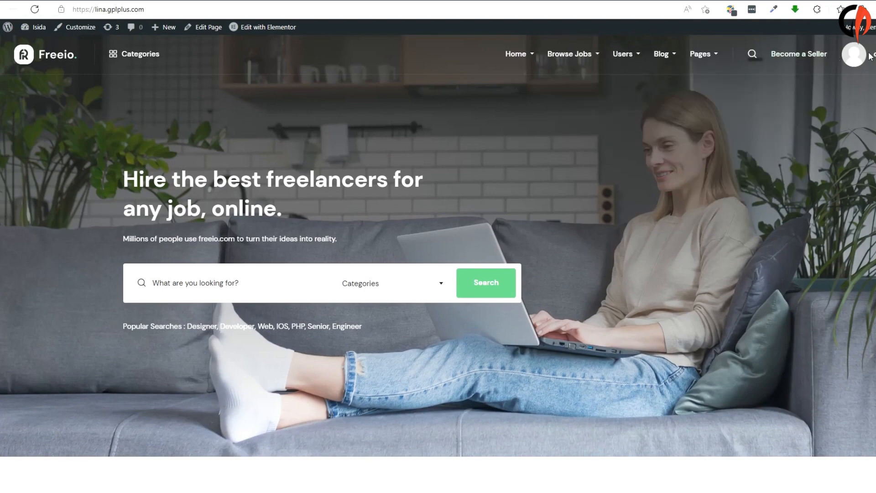